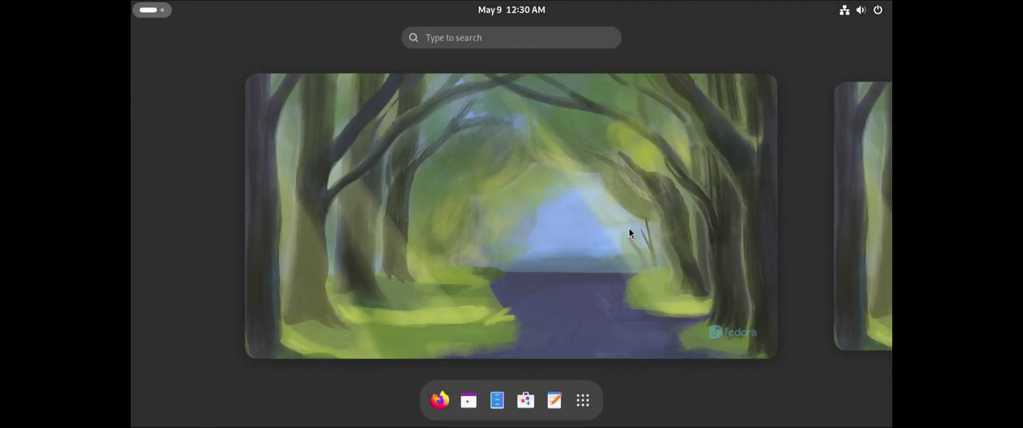
Open a Terminal window and print the contents of /etc/redhat-release to check the Fedora release.
click(581, 391)
click(696, 237)
text(cat /etc/red)
key(Tab)
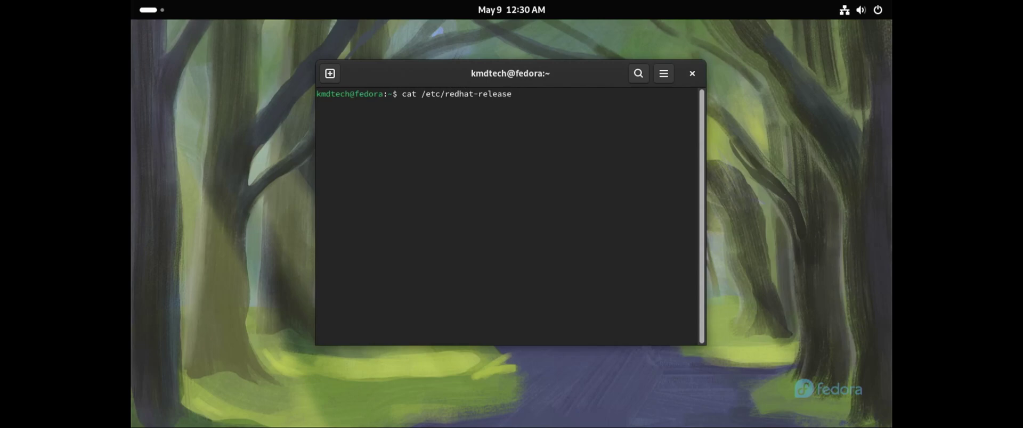
key(Return)
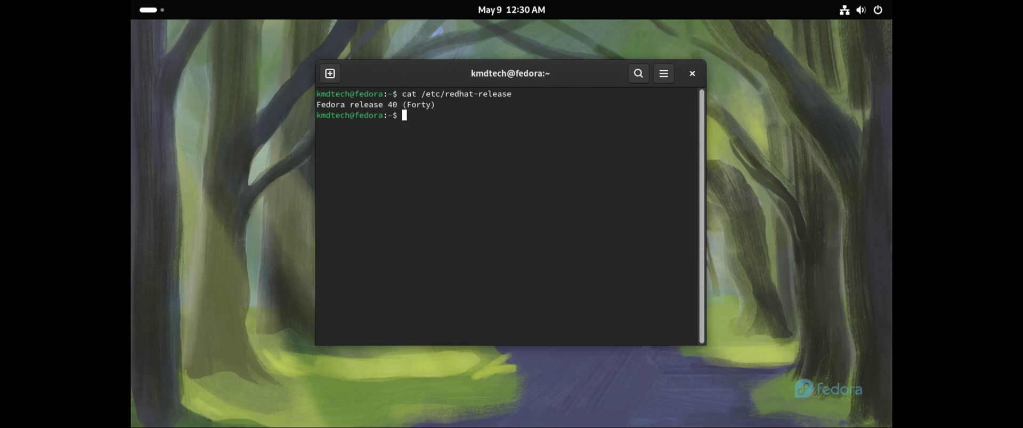
Bring up the overview of all installed applications to look through them.
key(super)
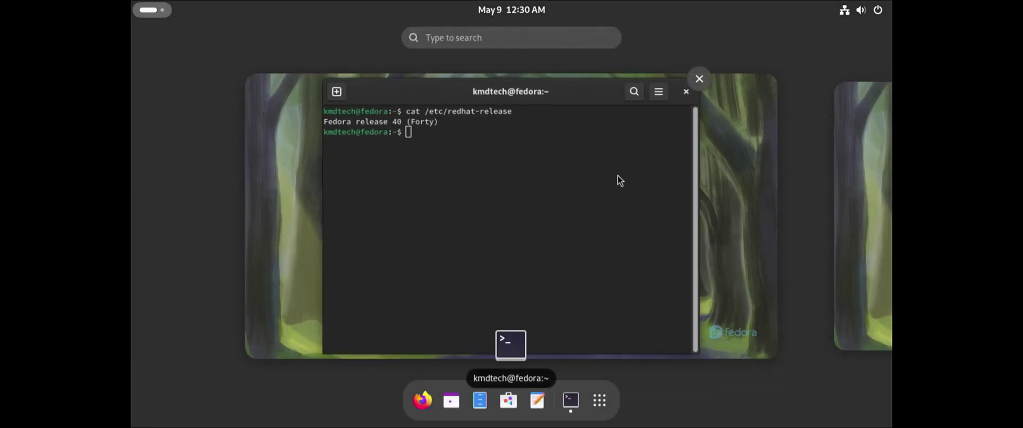
click(597, 409)
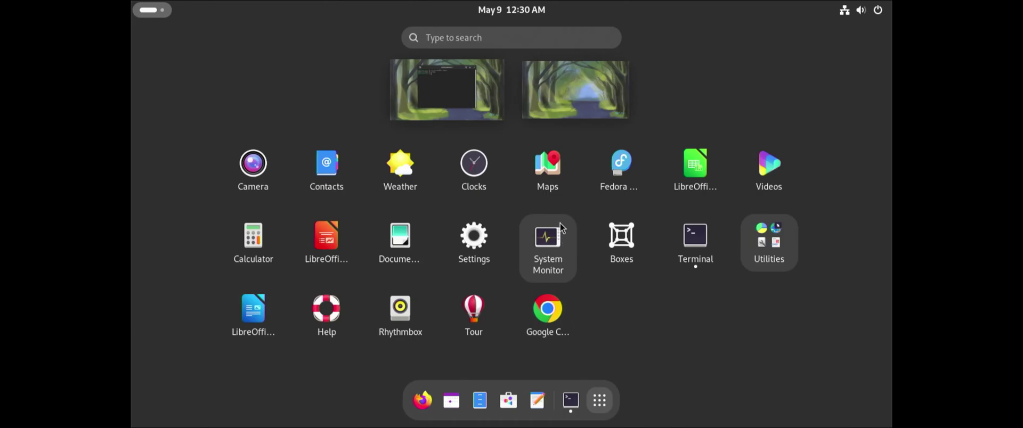
text(s)
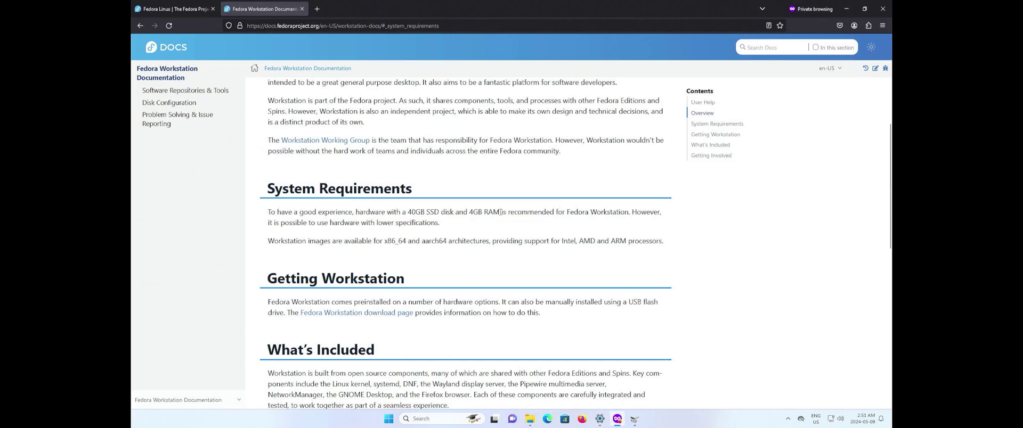
Switch to Disk Management and shrink the Windows (C:) volume on Disk 0 by 40960 MB.
key(alt+Tab)
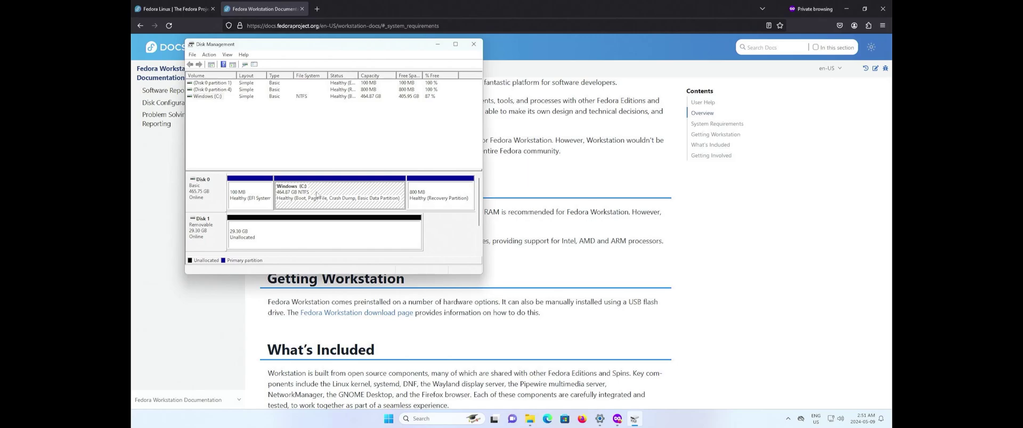
right_click(316, 189)
right_click(370, 187)
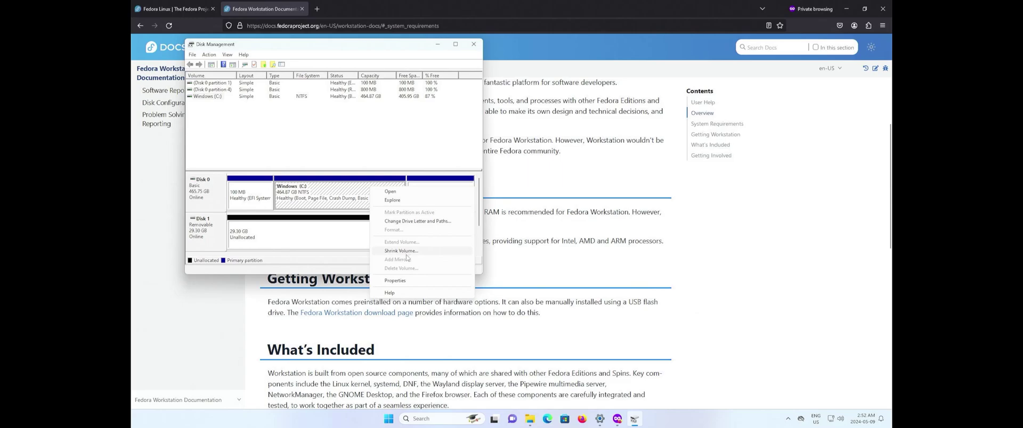
click(400, 251)
text(40960)
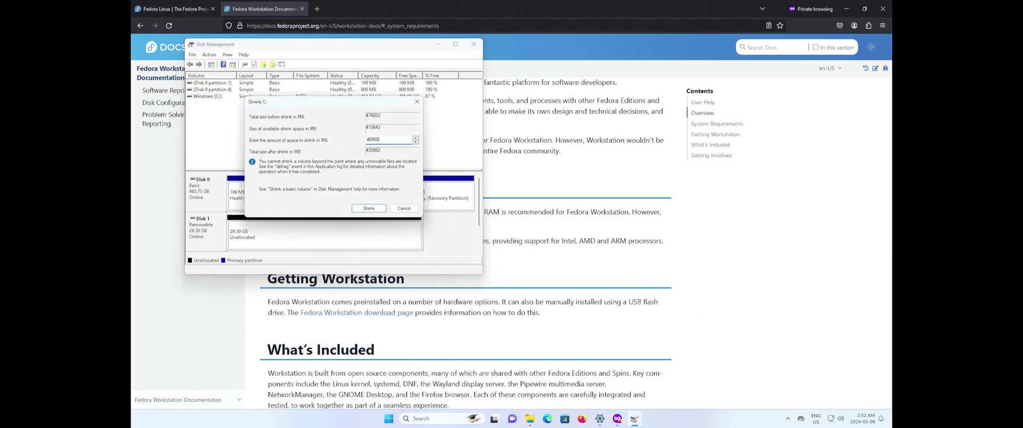
click(369, 208)
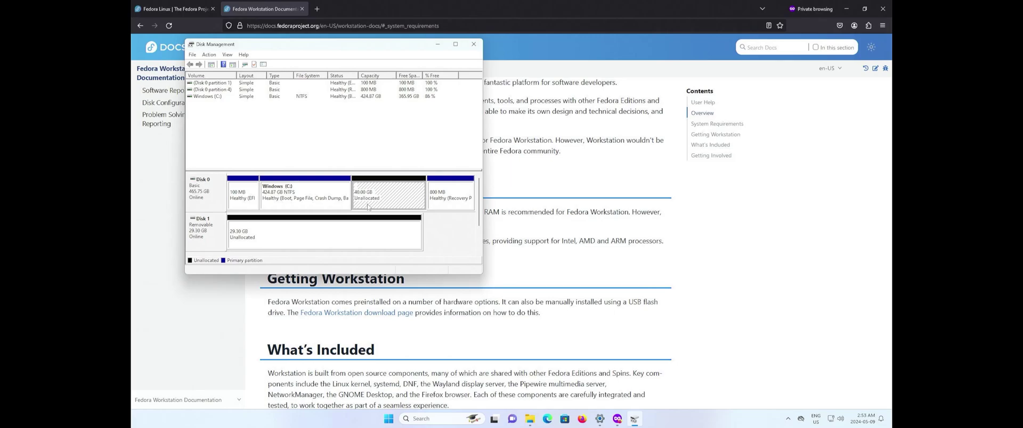
Return to the browser and download Fedora Media Writer for Windows from the Fedora Workstation download page on fedoraproject.org.
click(522, 189)
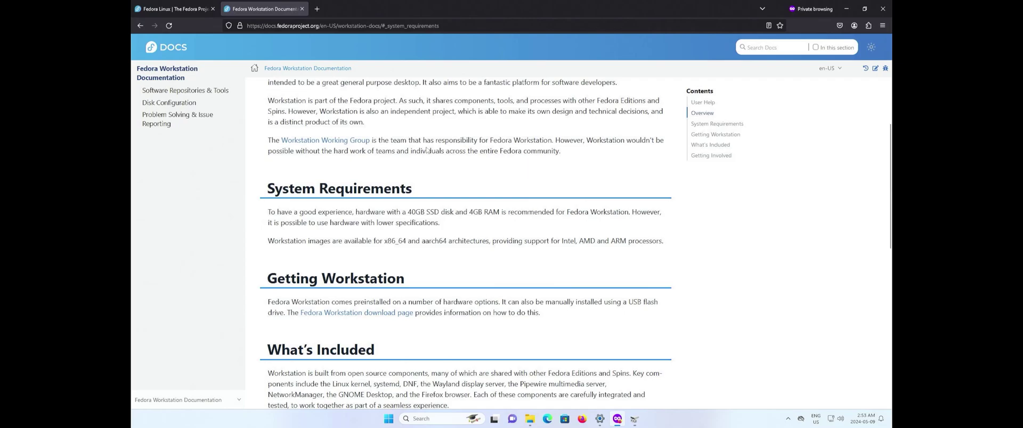
click(173, 9)
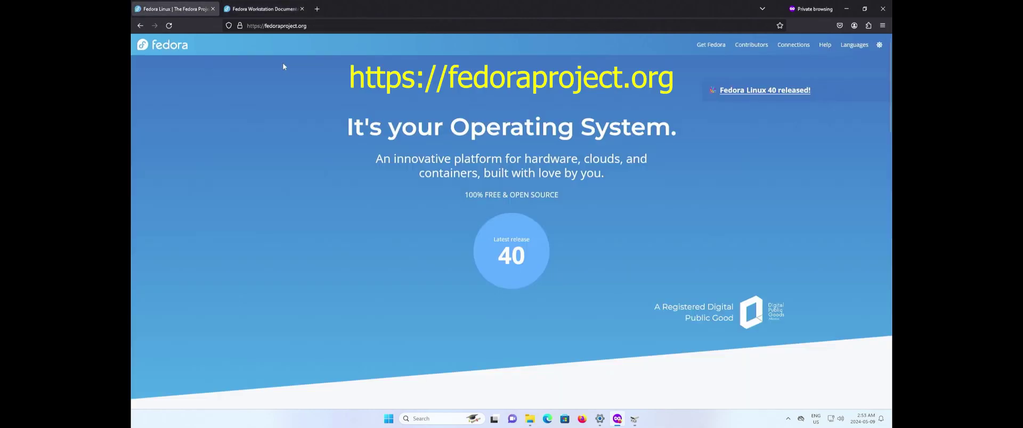
click(499, 253)
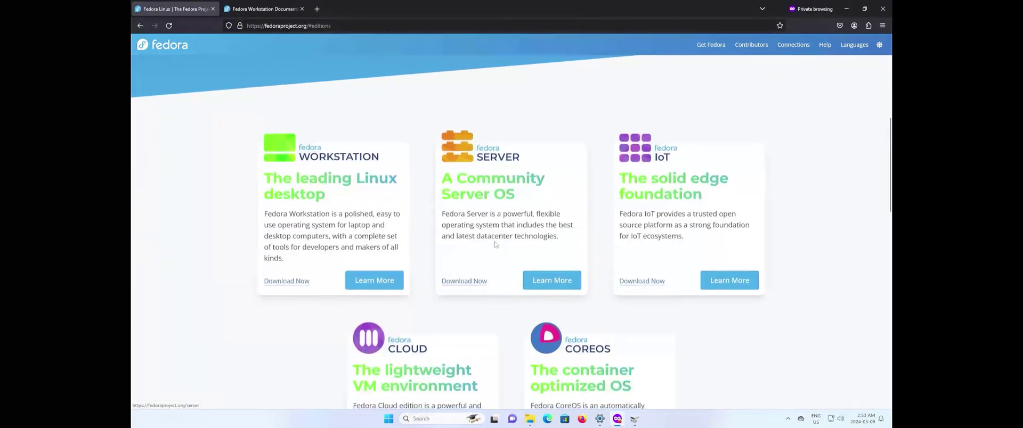
click(285, 282)
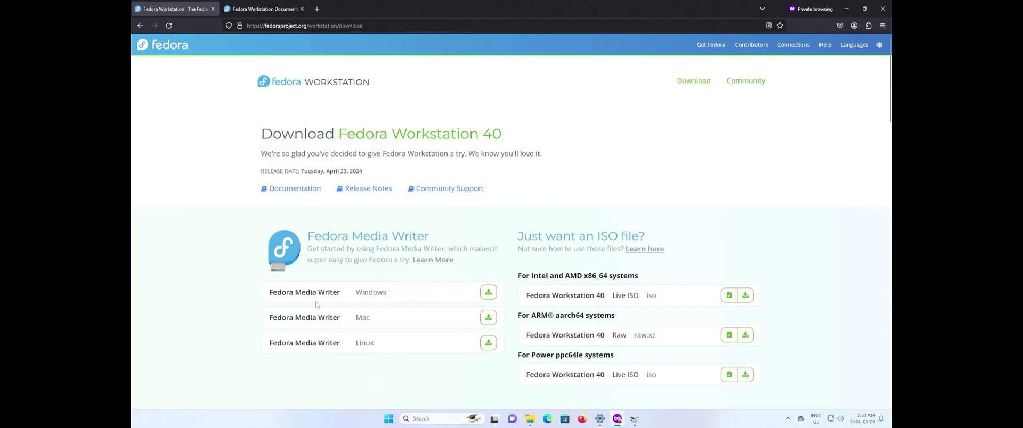
click(489, 293)
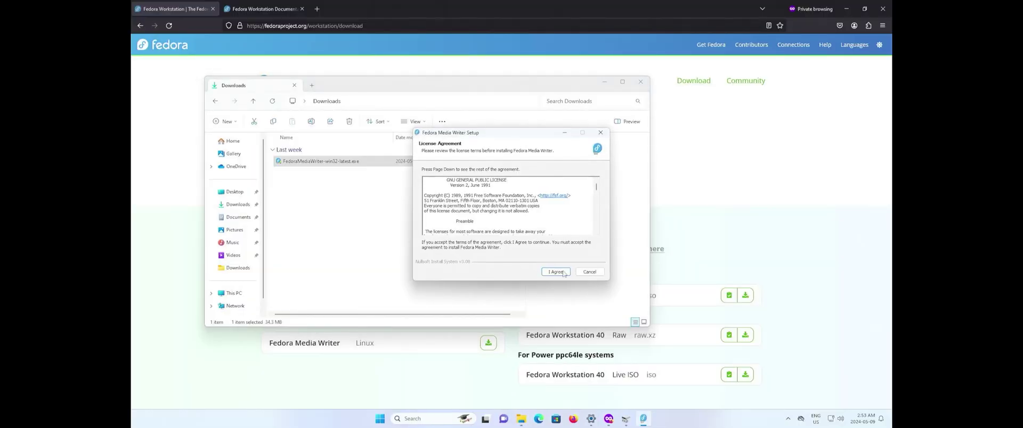
Accept the licence agreement, install Fedora Media Writer and run it when setup closes.
click(555, 272)
click(556, 273)
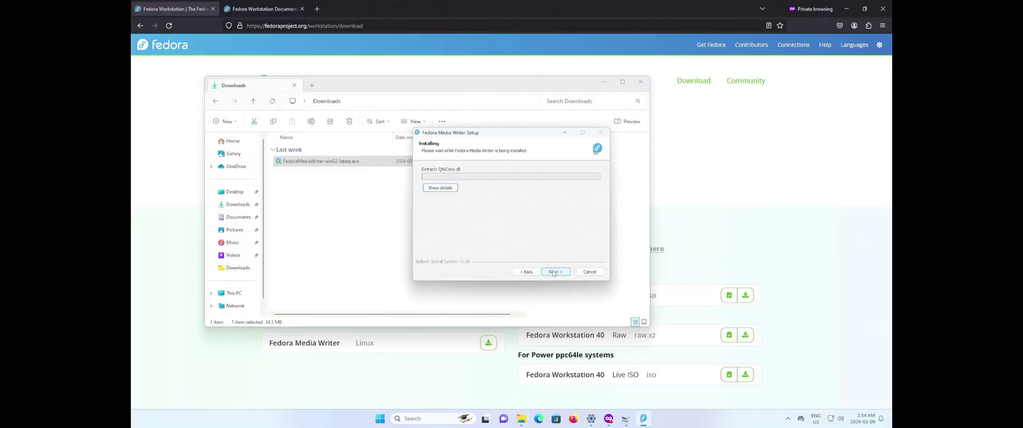
click(554, 273)
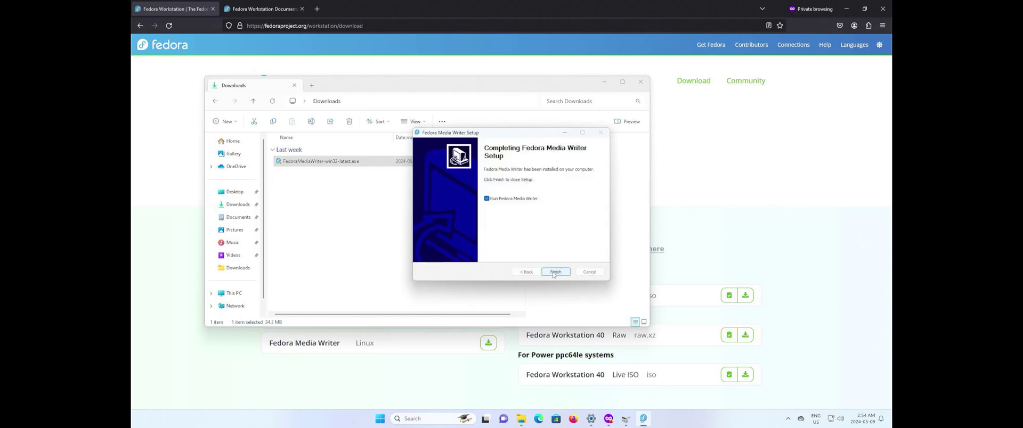
click(555, 272)
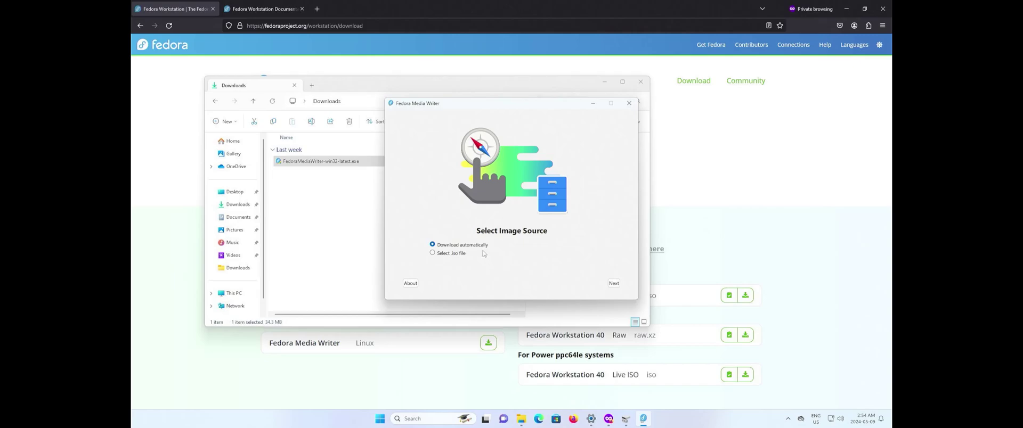
Download and write Fedora Workstation 40 for Intel/AMD 64bit to the Generic STORAGE DEVICE, deleting the download after writing, and close the writer.
click(612, 284)
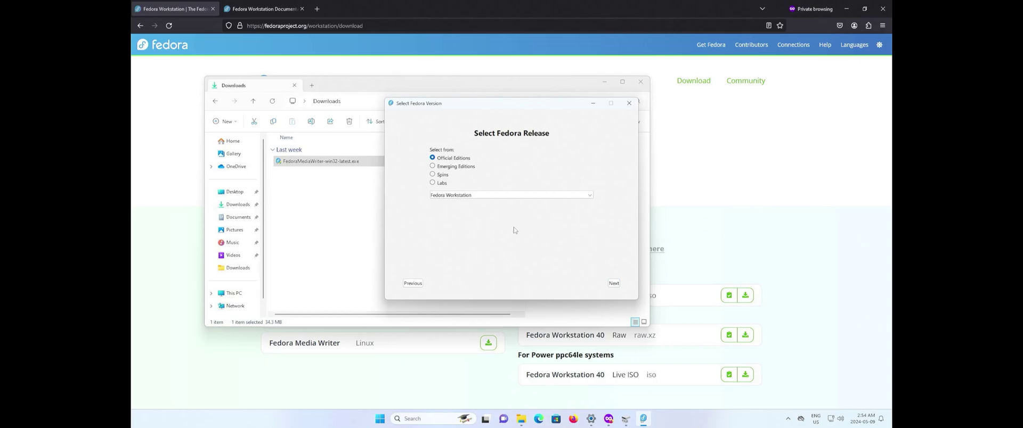
click(613, 284)
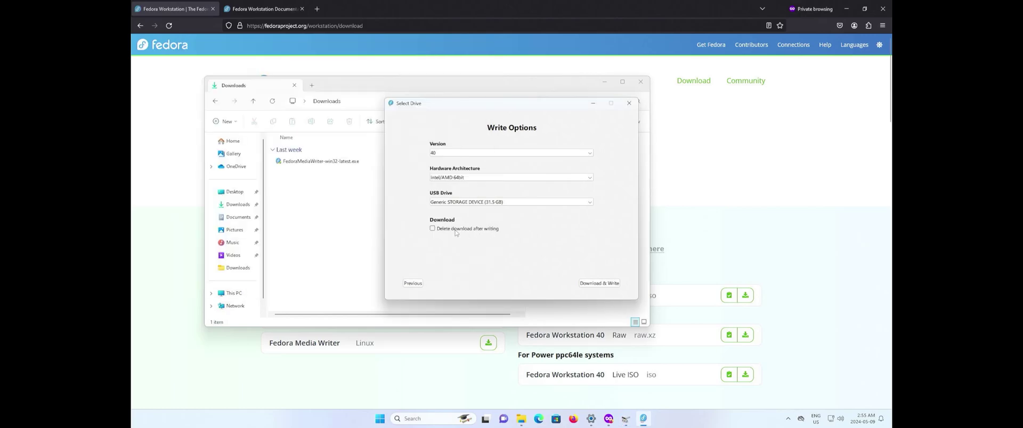
click(432, 228)
click(599, 283)
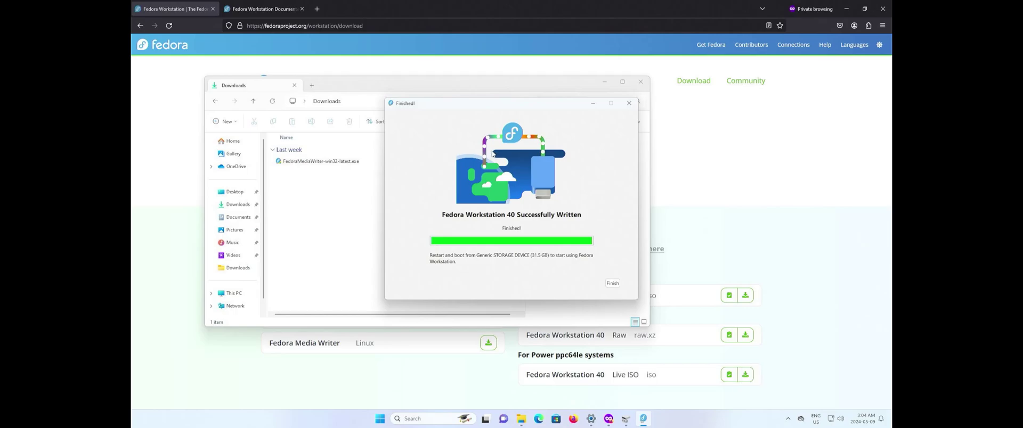
click(608, 286)
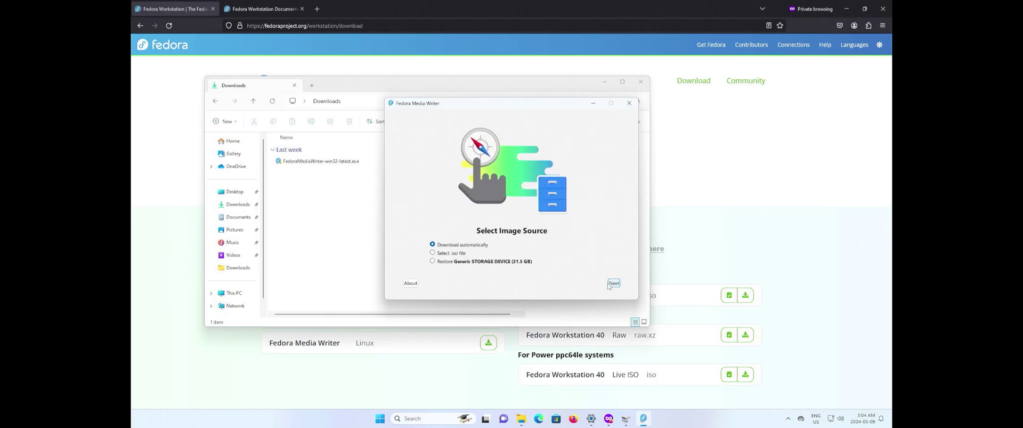
click(629, 103)
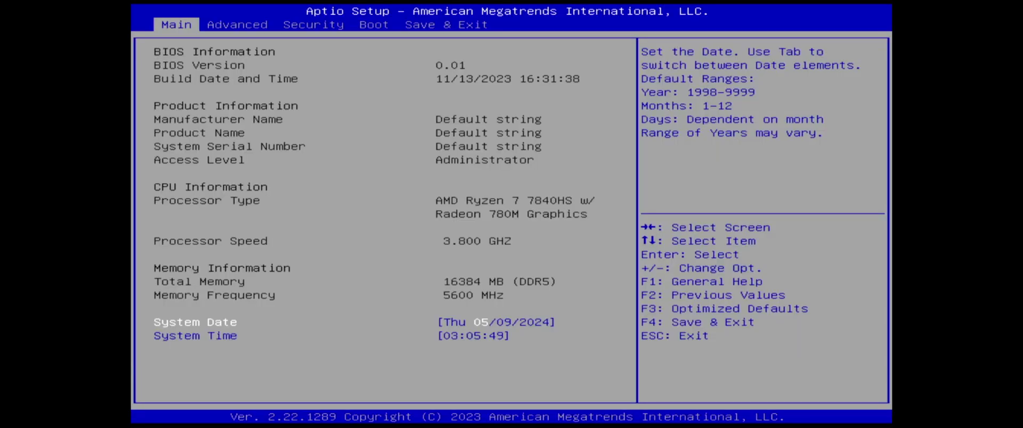
Boot from the UEFI Generic STORAGE DEVICE through the BIOS boot override and start Fedora-Workstation-Live 40.
key(Left)
key(Left)
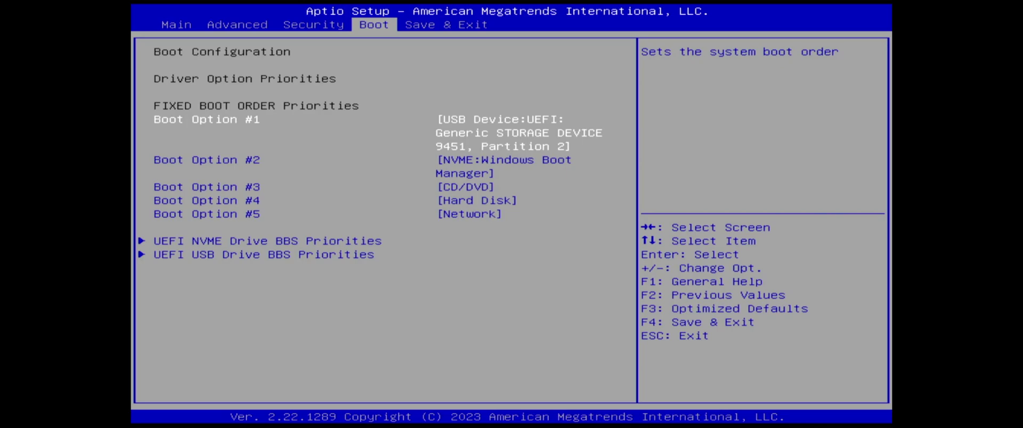
key(Right)
key(Down)
key(Down)
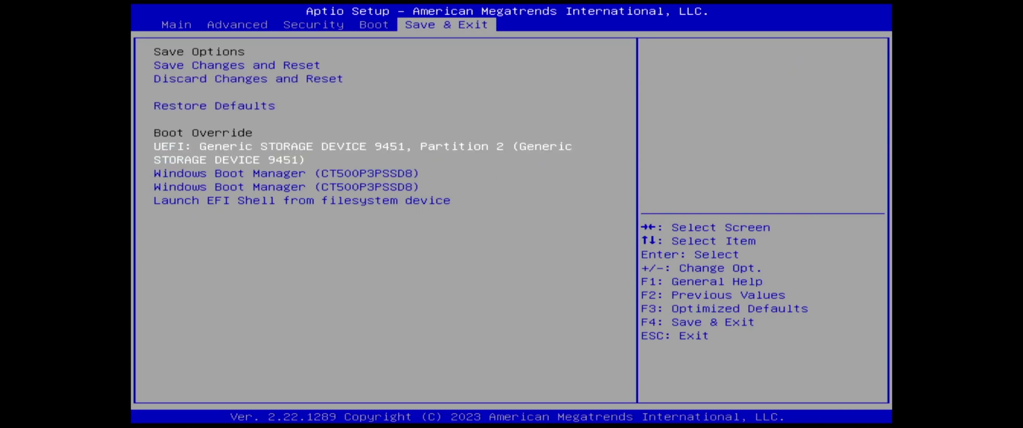
key(Return)
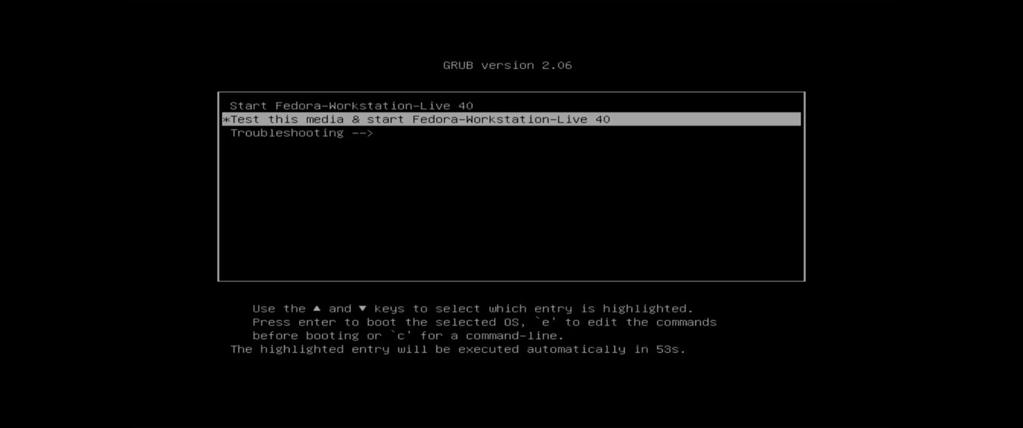
key(Up)
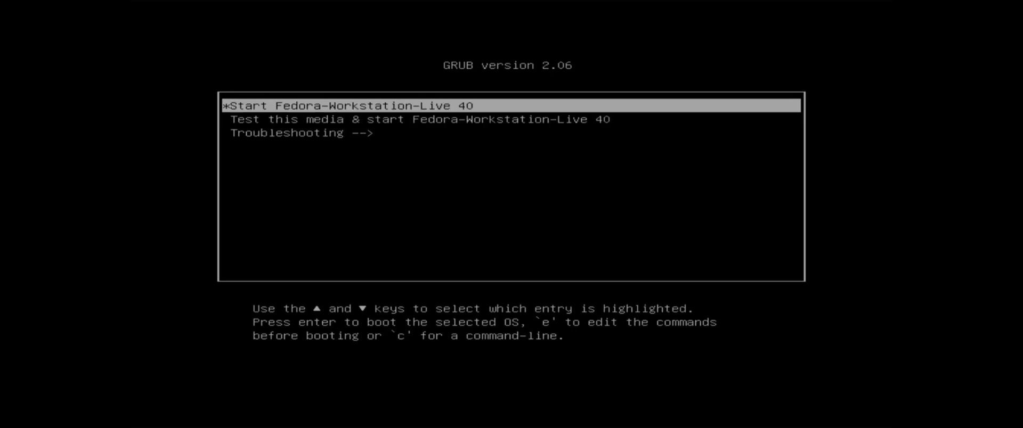
key(Return)
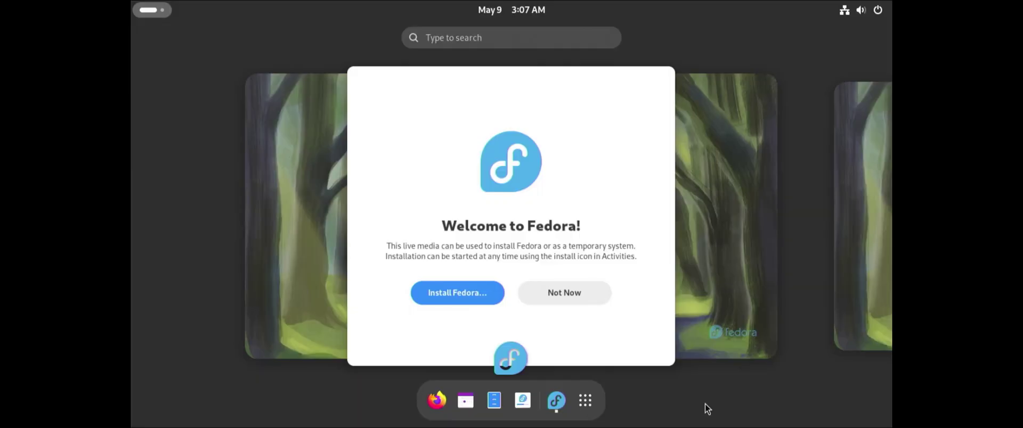
Launch the Fedora installer in English (United States) and accept the CT500P3PSSD8 disk with automatic storage configuration.
mouse_move(361, 323)
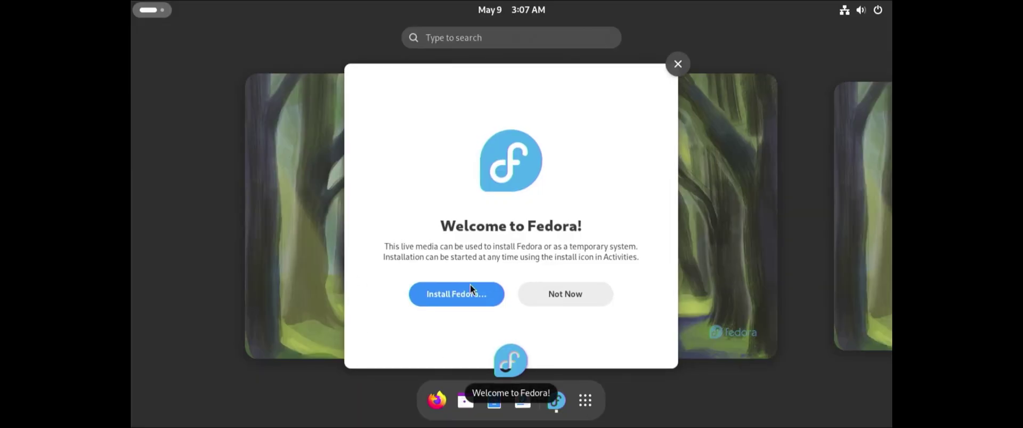
click(456, 301)
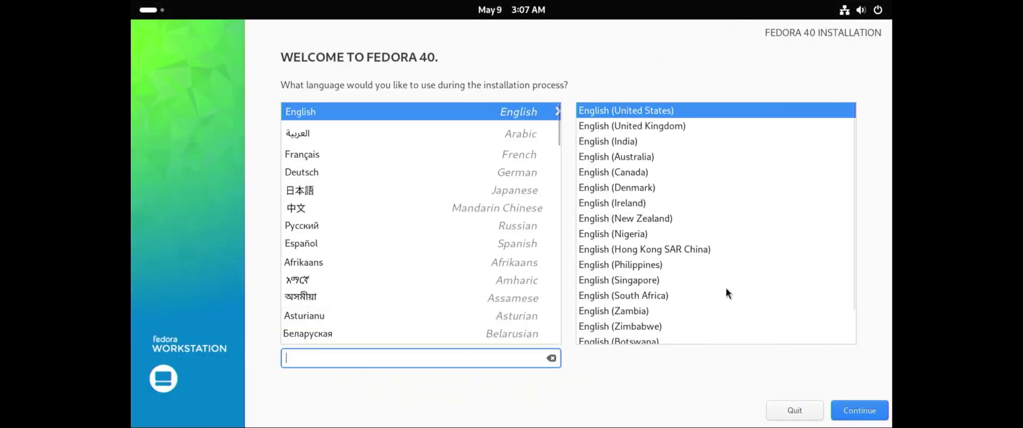
click(859, 410)
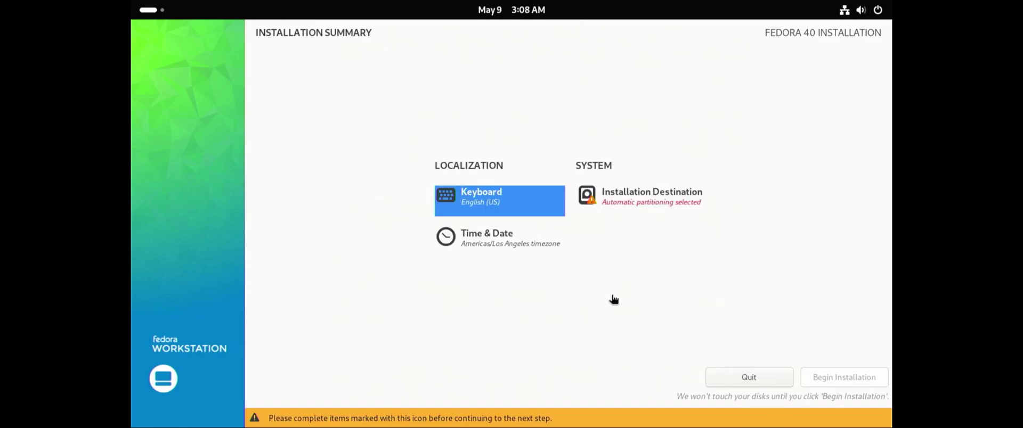
click(610, 203)
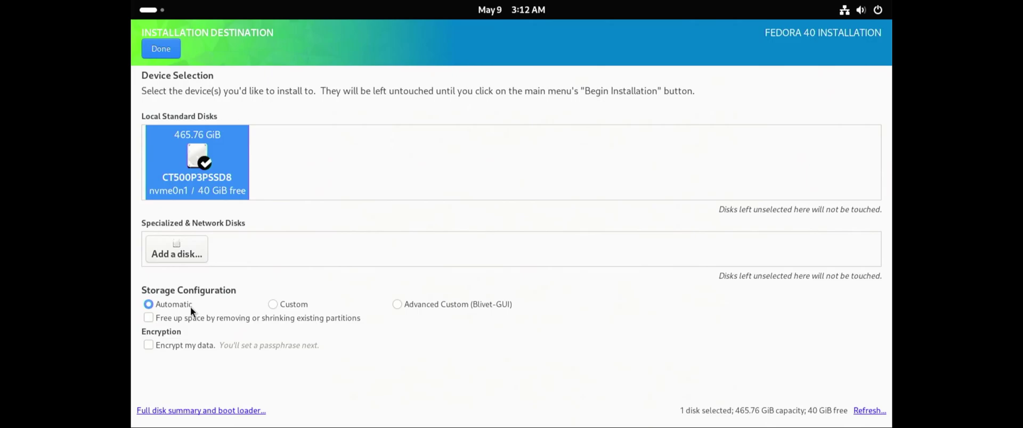
click(159, 49)
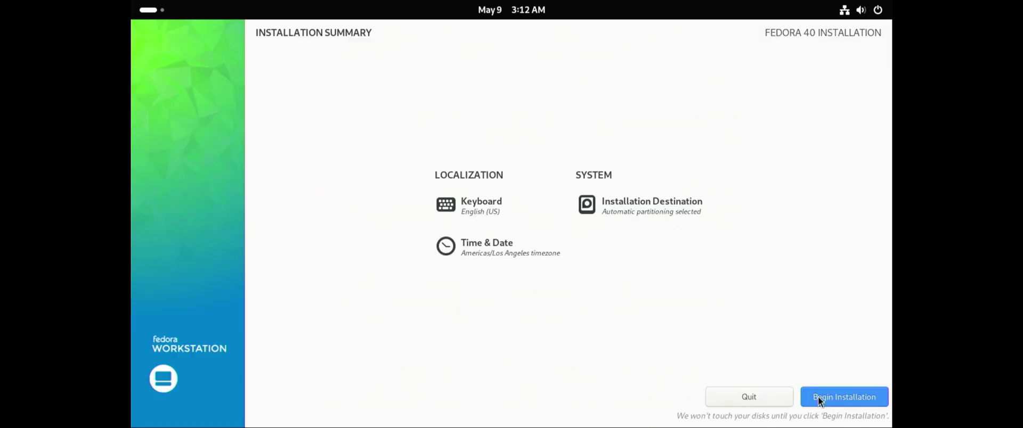
Run the Fedora installation through to completion and restart the computer from the live session.
click(817, 396)
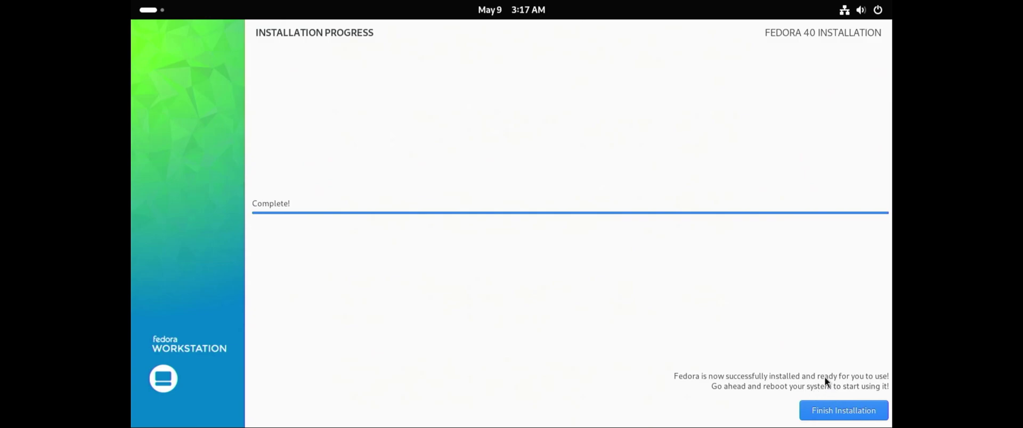
click(829, 410)
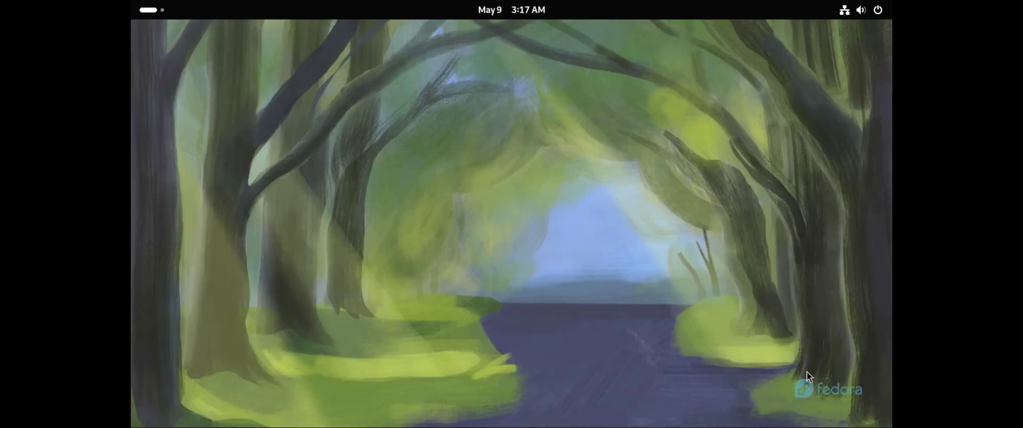
click(877, 16)
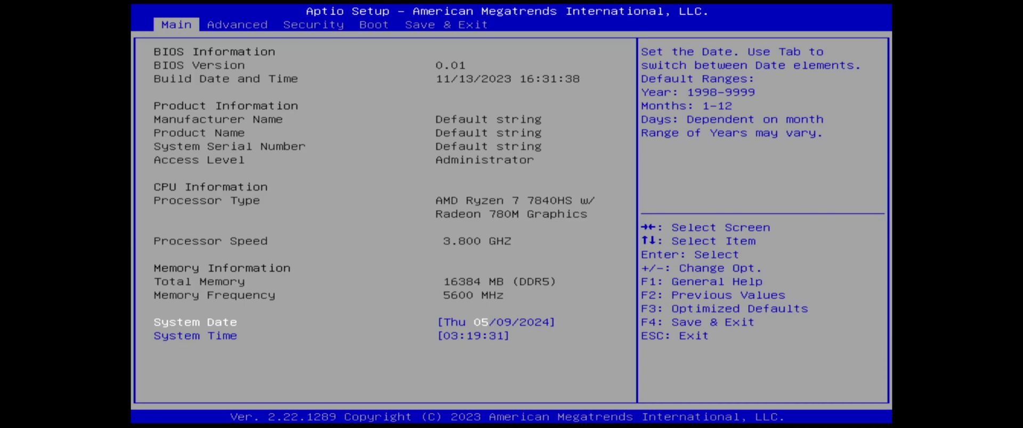
Set Boot Option #1 in the UEFI NVME Drive BBS Priorities to Fedora (CT500P3PSSD8) and leave that boot list.
key(Left)
key(Left)
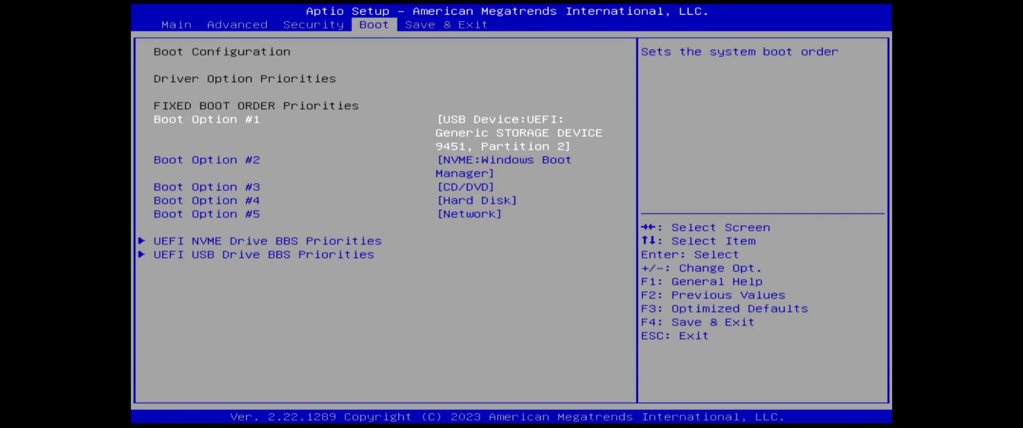
key(Down)
key(Down)
key(Down)
key(Down)
key(Down)
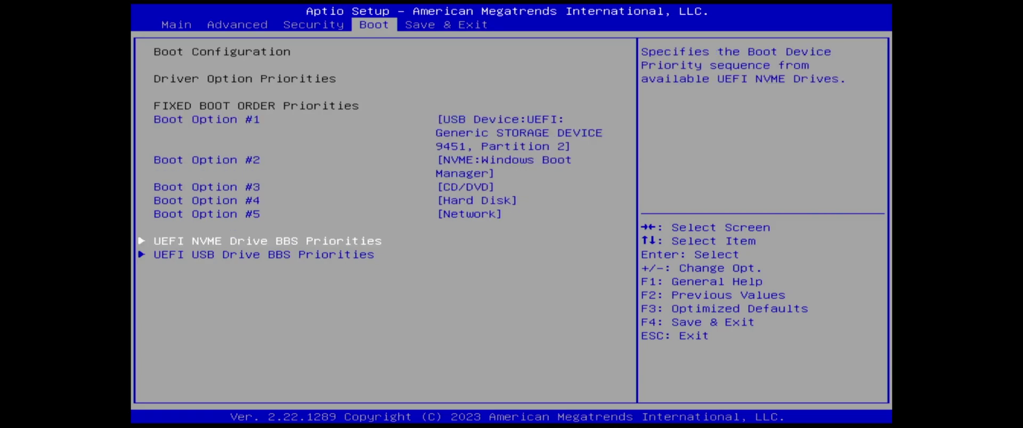
key(Return)
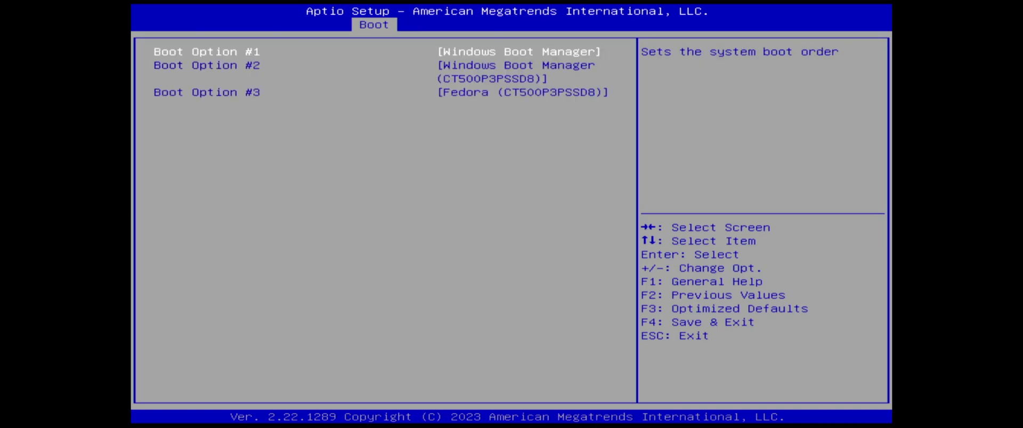
key(Return)
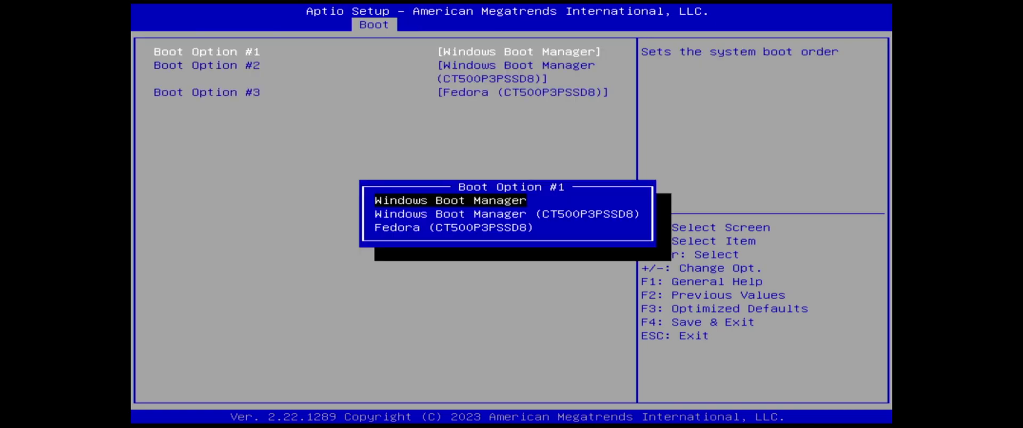
key(Down)
key(Down)
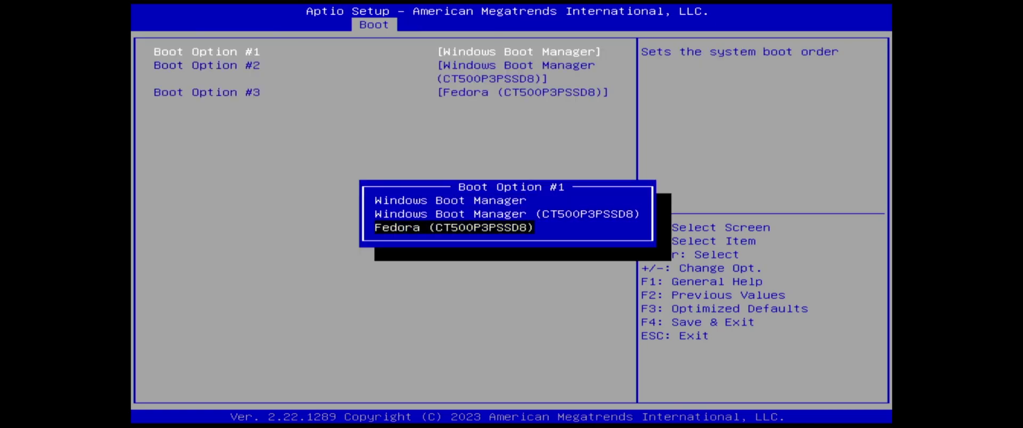
key(Return)
key(Escape)
key(Right)
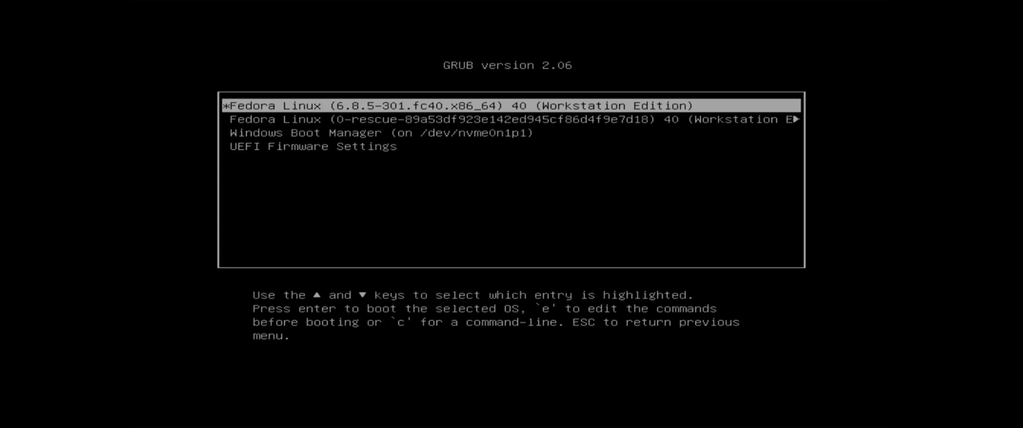
Review the boot entries and boot Fedora Linux (6.8.5-301.fc40.x86_64) 40 (Workstation Edition).
key(Down)
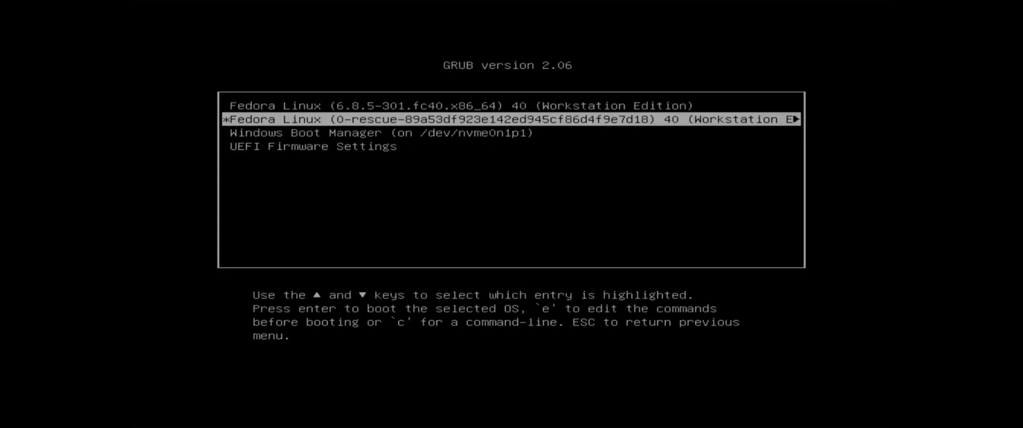
key(Down)
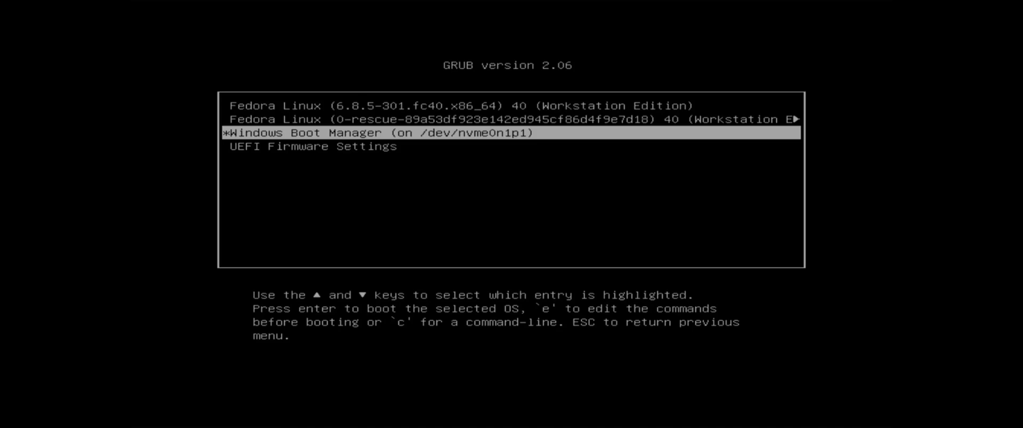
key(Up)
key(Up)
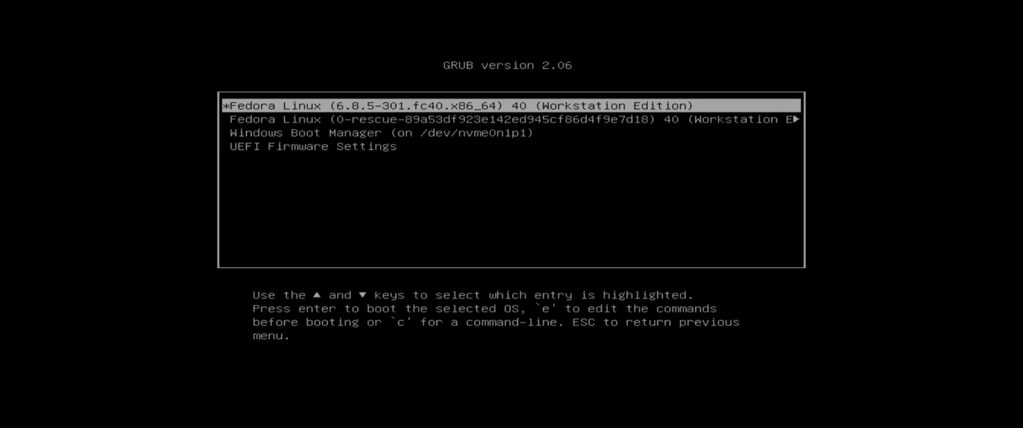
key(Return)
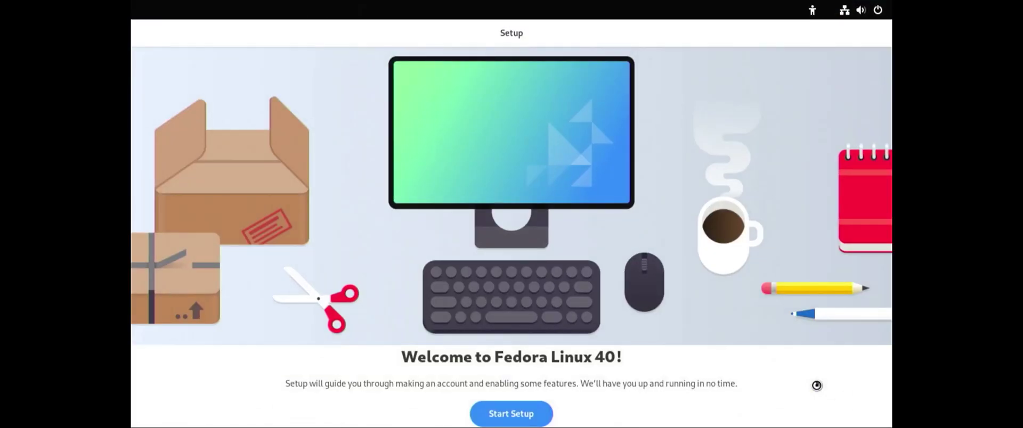
Start the Fedora setup, skipping Wi-Fi, keeping the default privacy options and enabling third-party repositories.
click(501, 419)
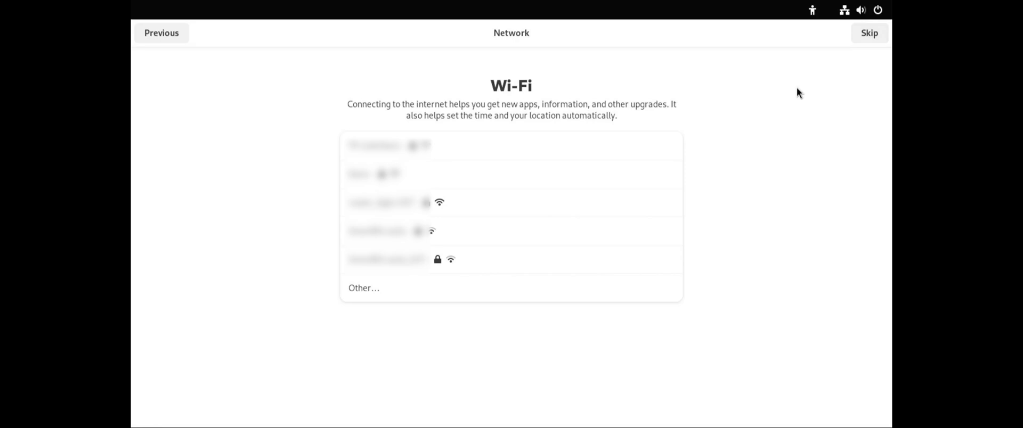
click(881, 36)
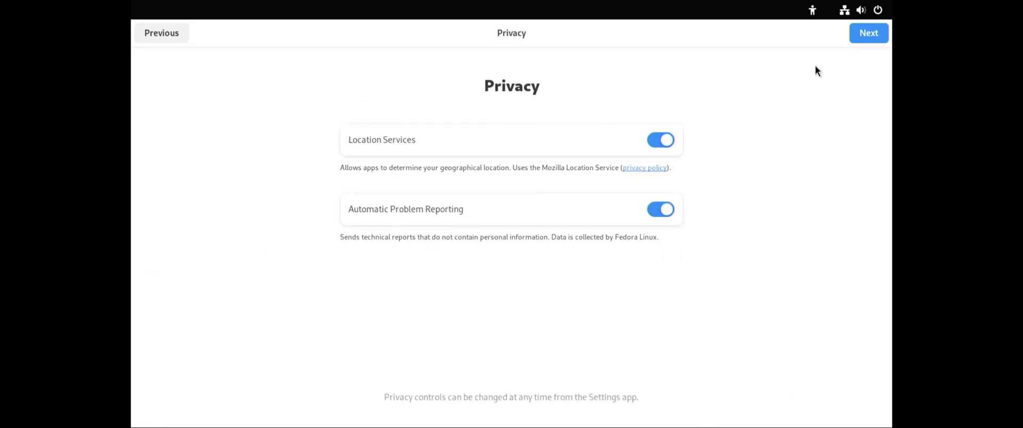
click(871, 37)
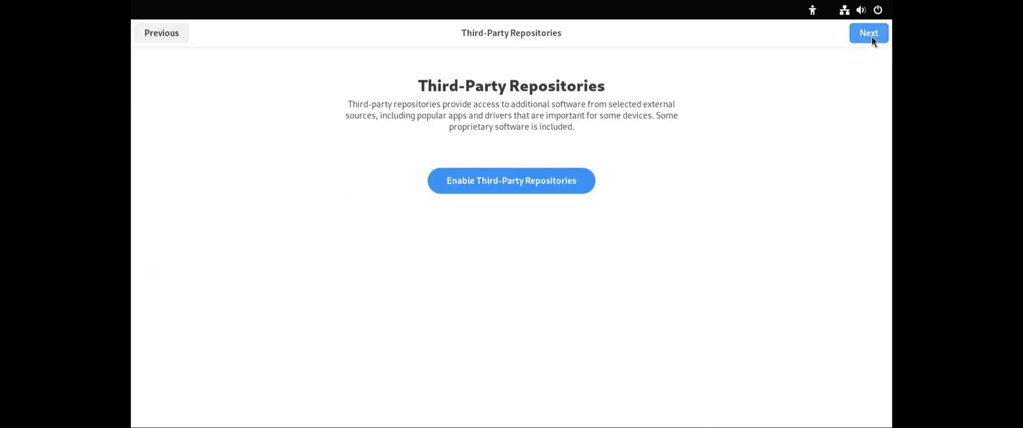
click(538, 181)
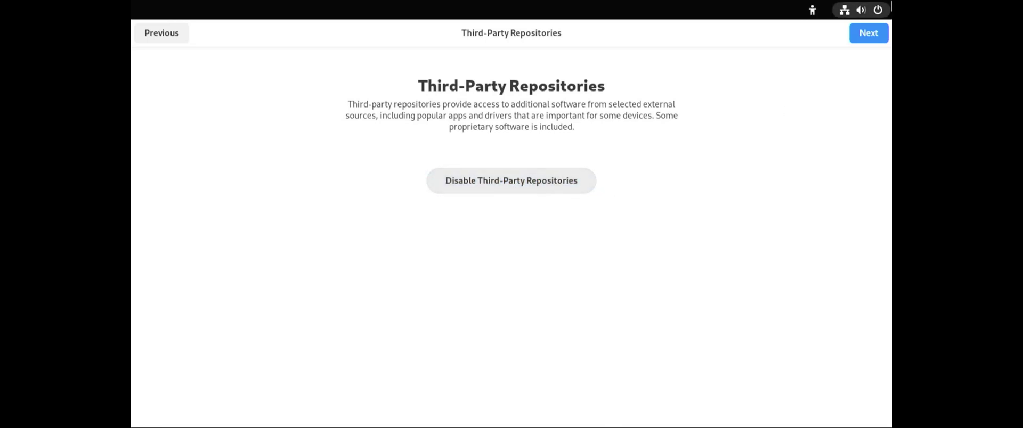
click(855, 34)
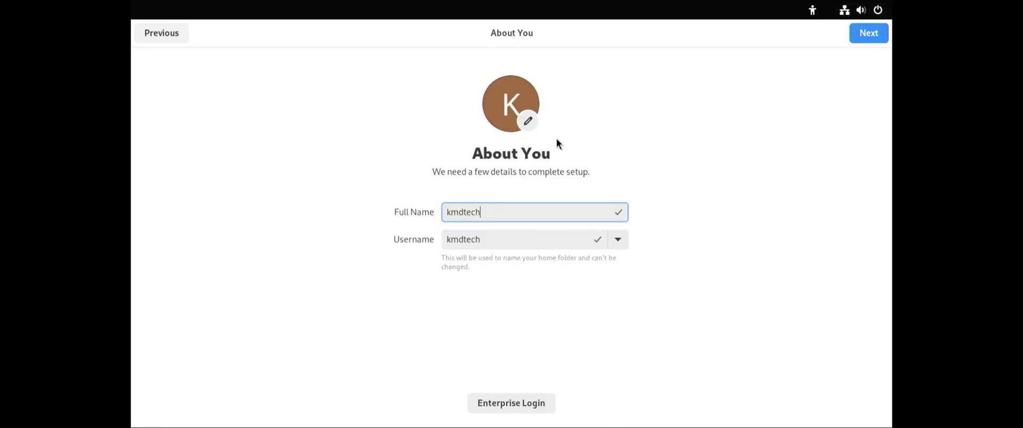
Finish creating the user account with the filled-in name and a confirmed account password, and skip the welcome tour.
click(852, 36)
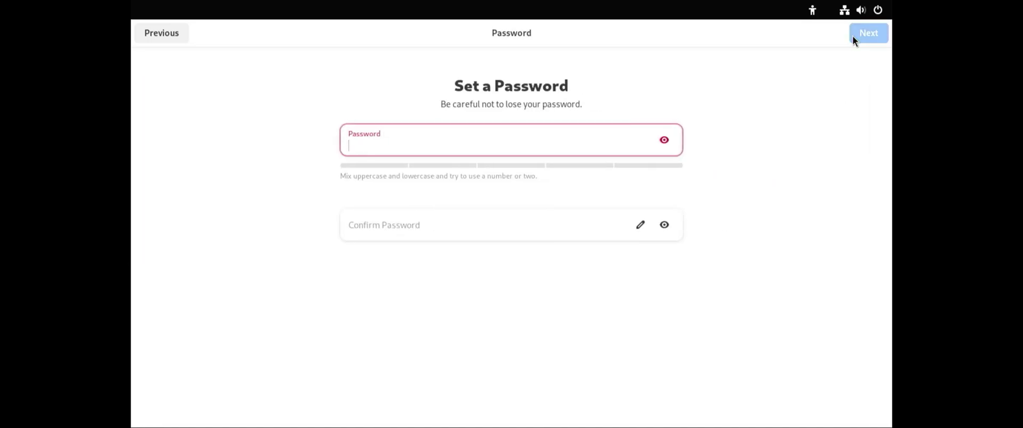
text(•••••••••••)
key(Tab)
text(•••••••••••)
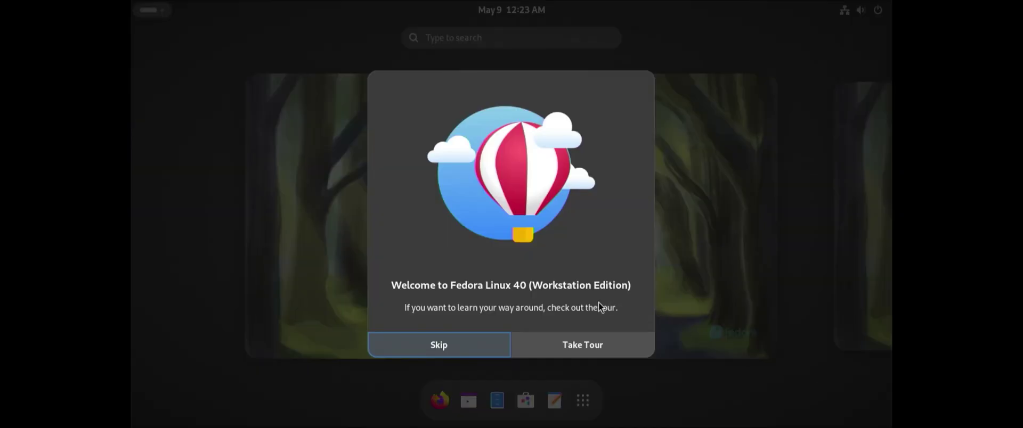
click(502, 351)
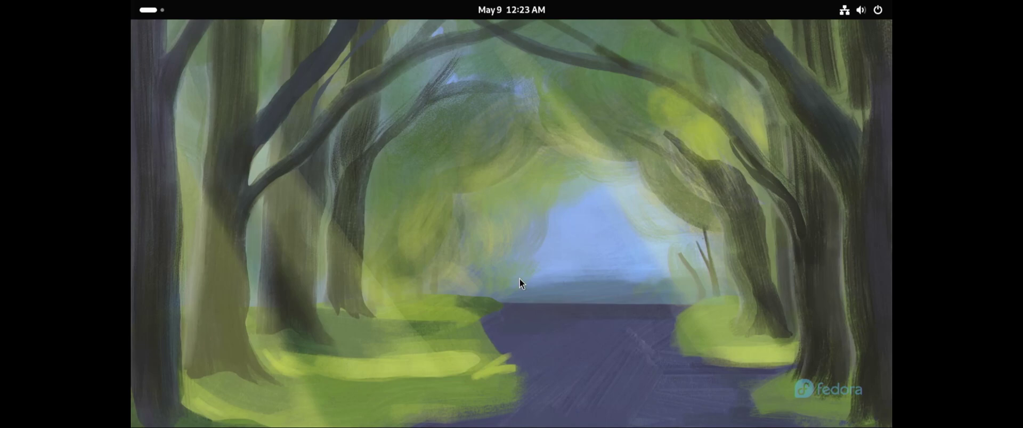
Open the Software app, search for "chrome" and install the Flathub version of Google Chrome.
key(super)
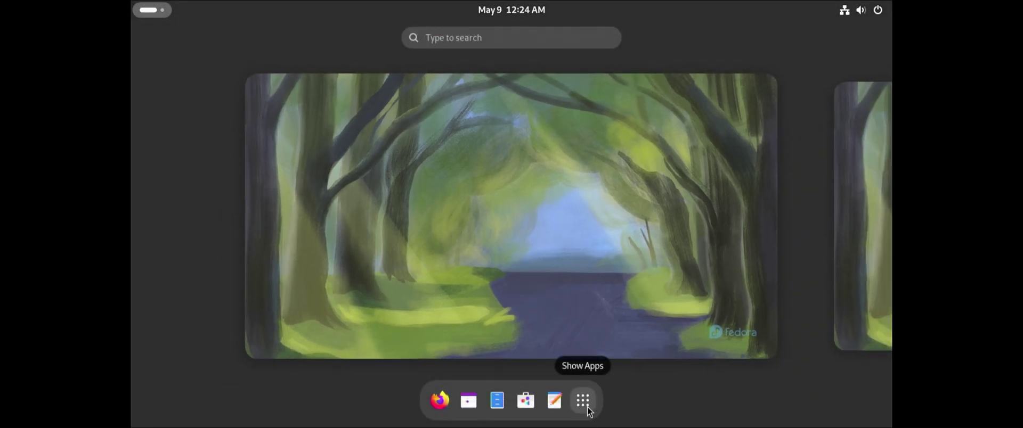
click(588, 411)
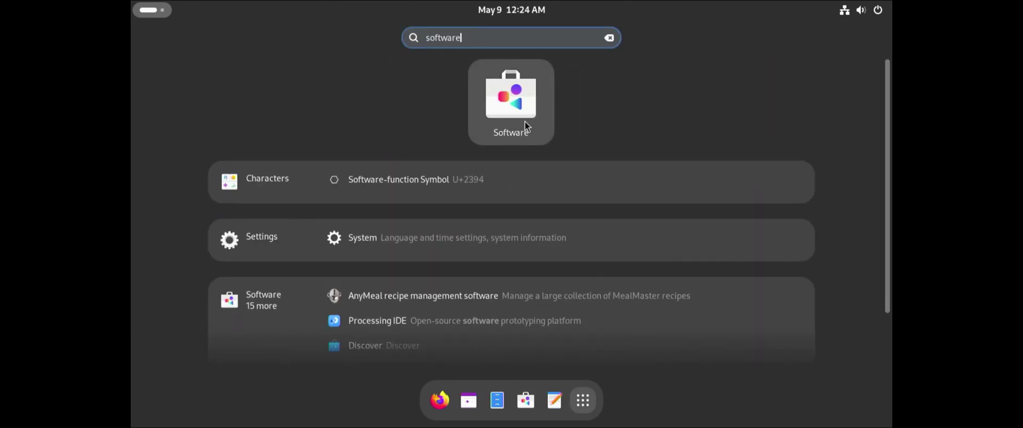
click(525, 121)
click(211, 55)
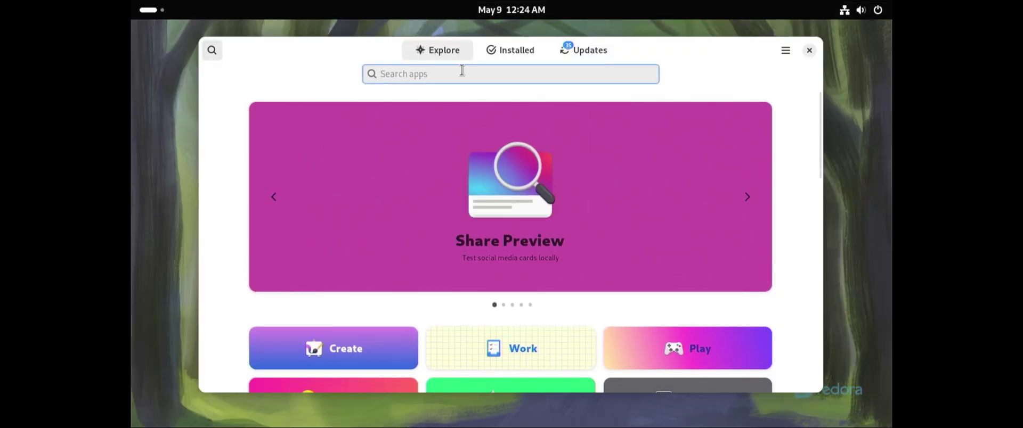
text(chrome)
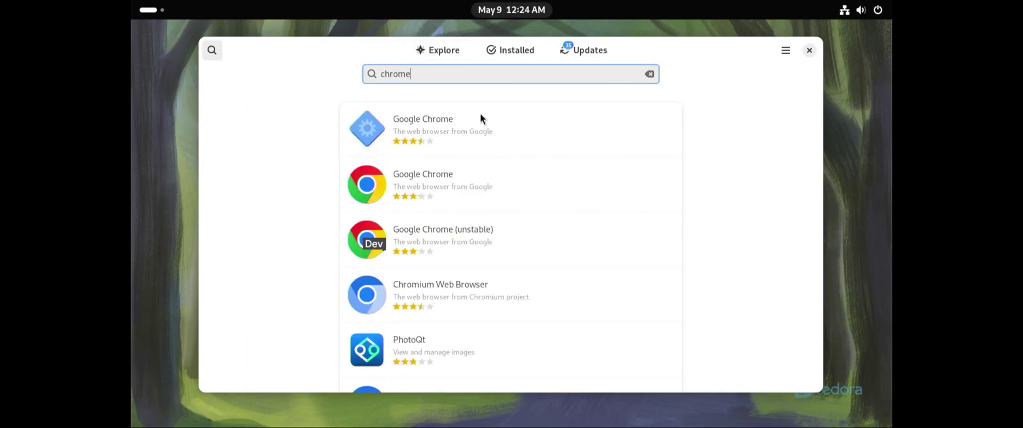
click(430, 190)
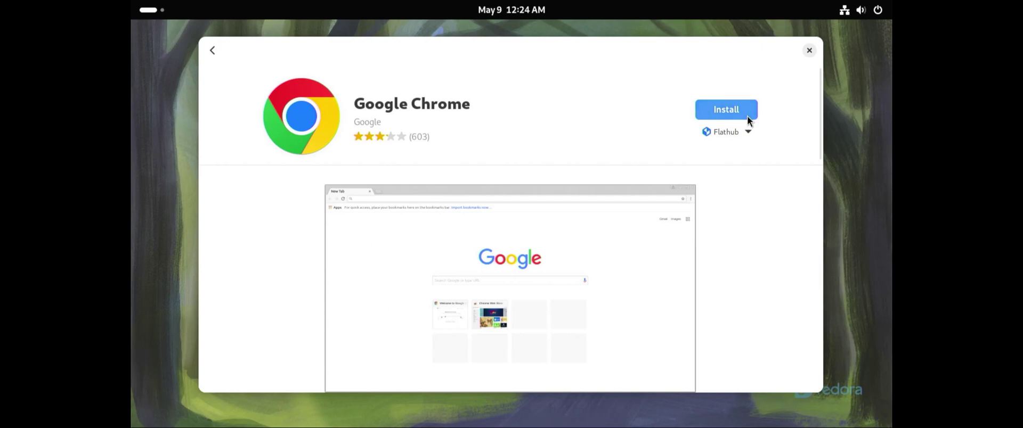
click(729, 112)
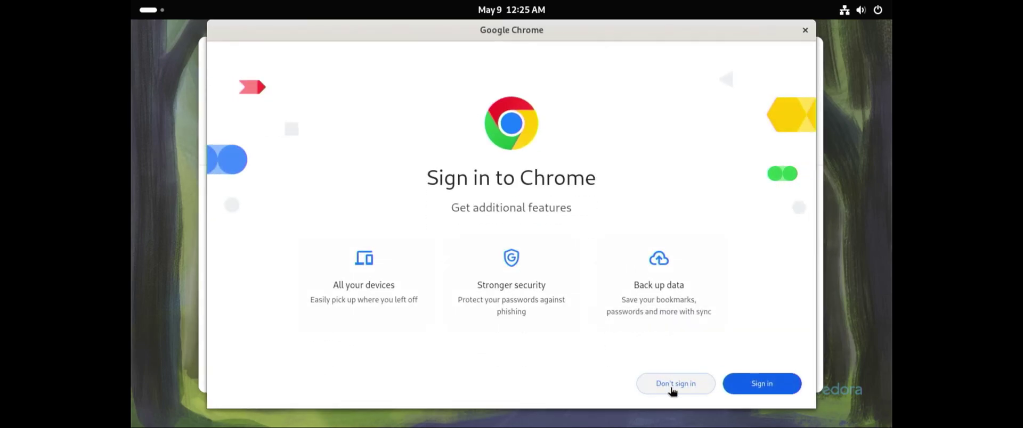
Complete Google Chrome's first-run screens without signing in, reaching a new tab.
click(674, 385)
scroll(521, 327, down, 3)
click(600, 388)
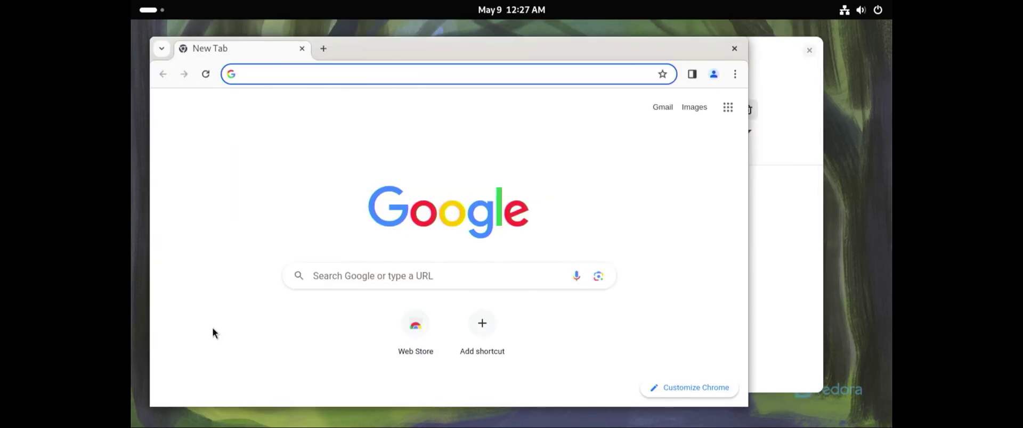